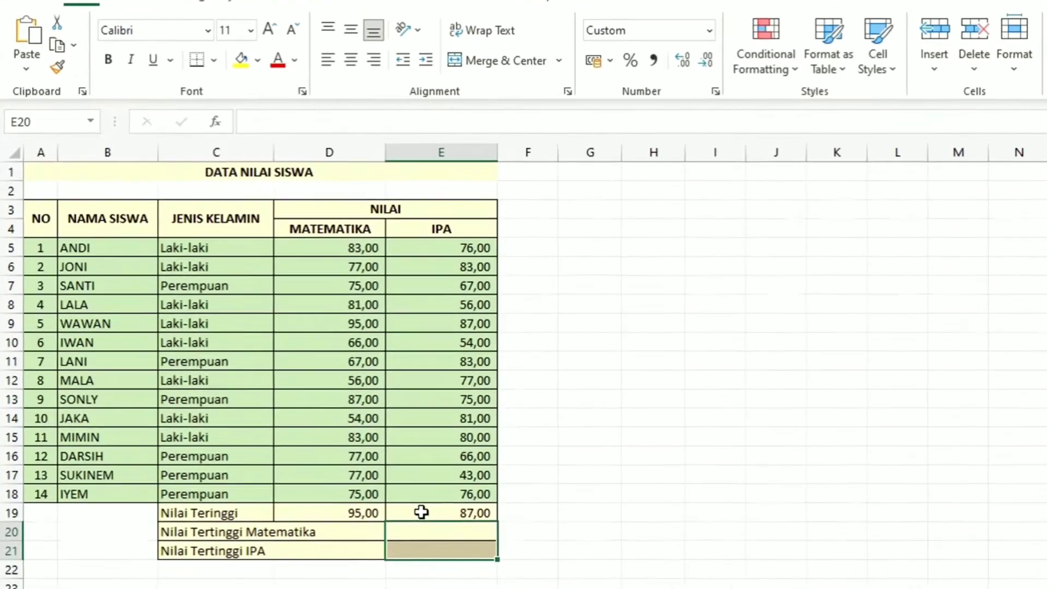
Begin a DMAX formula in E20 for the highest Matematika score, using A5:E18 as the database
click(357, 511)
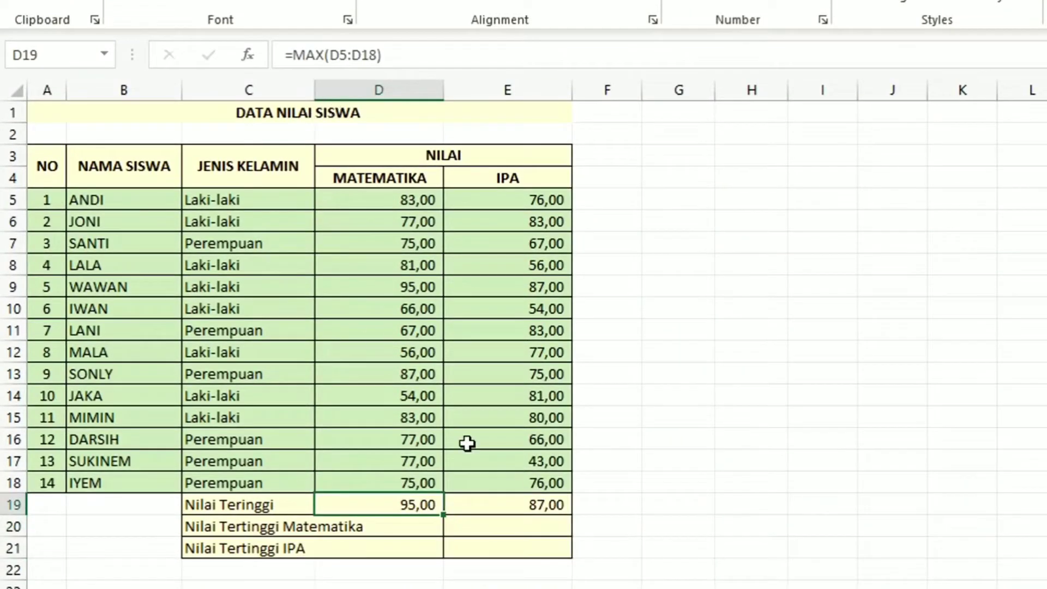
click(543, 503)
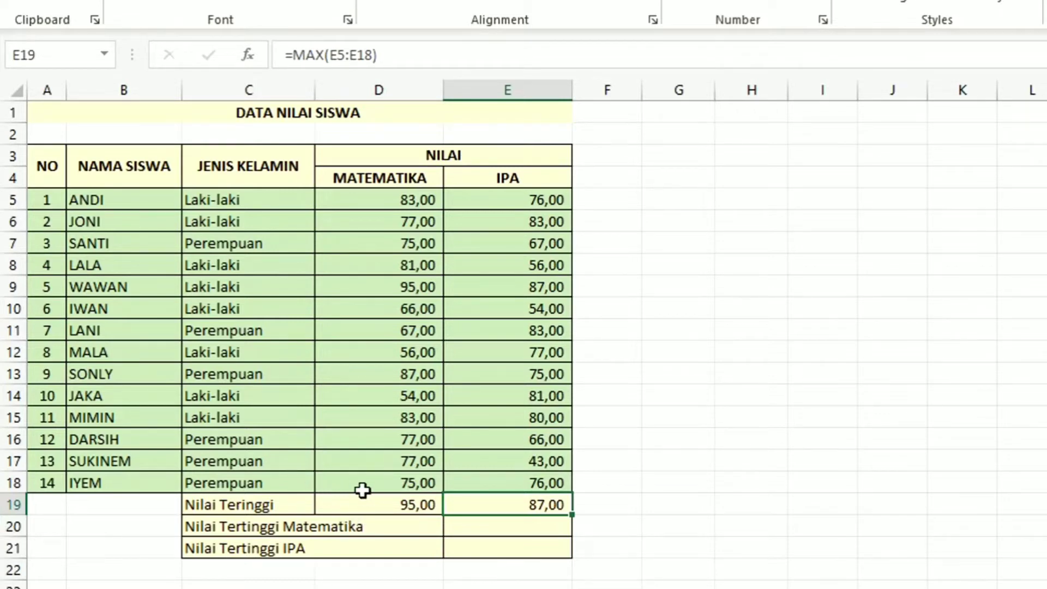
click(480, 523)
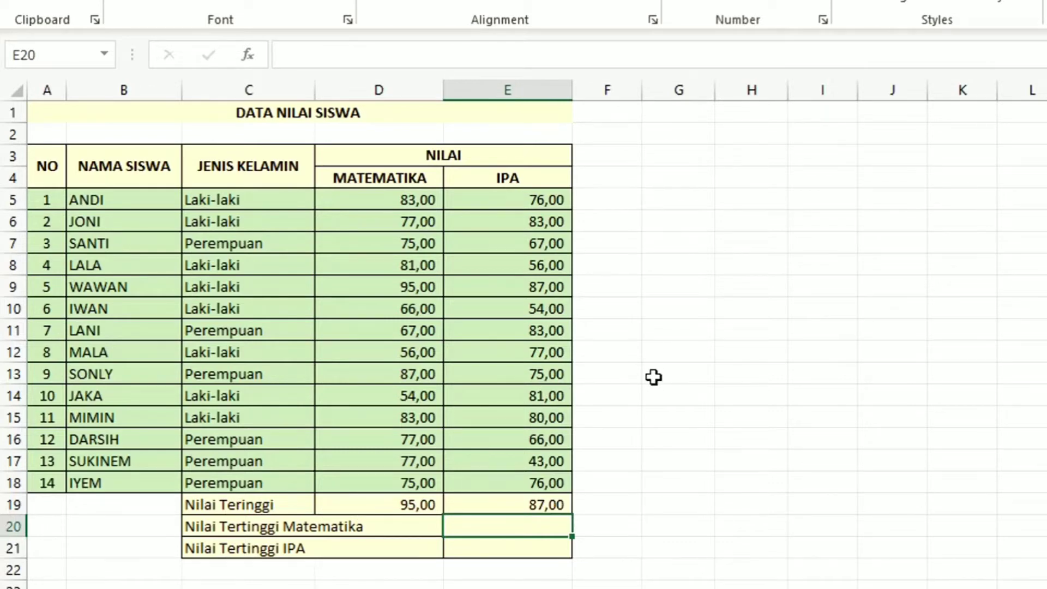
text(=)
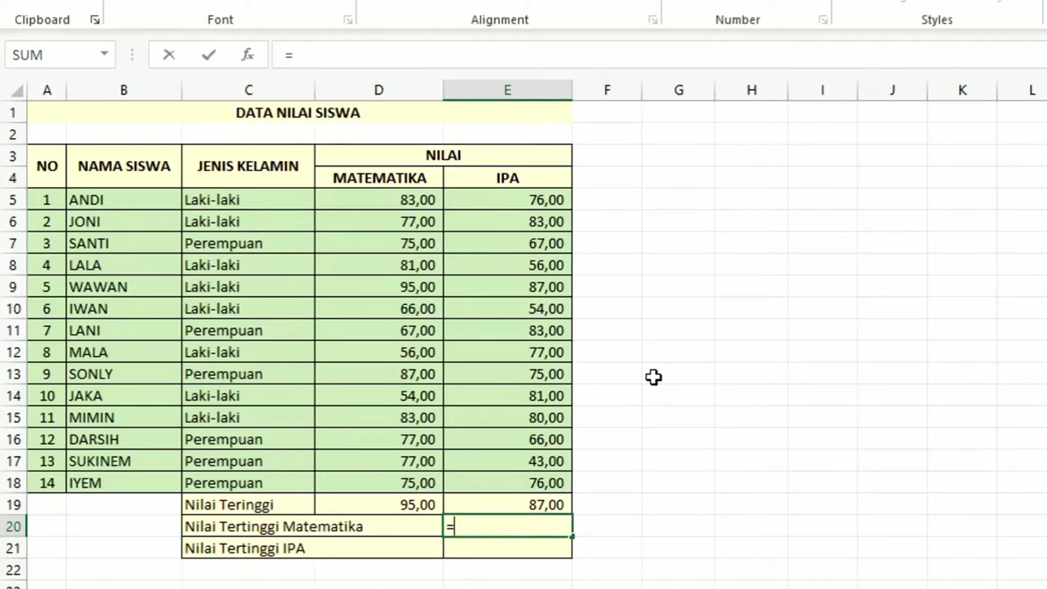
text(d)
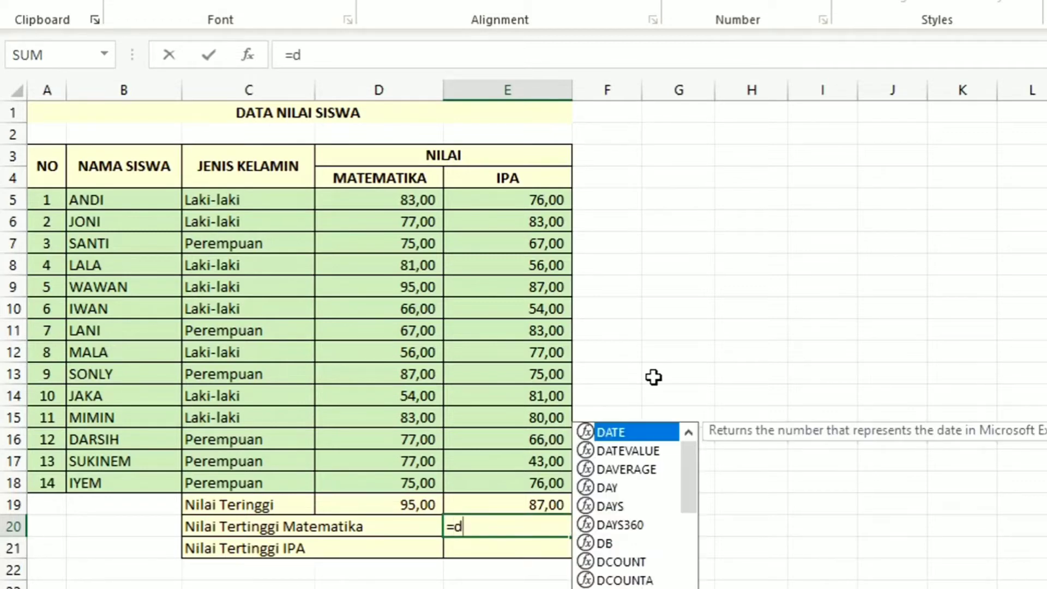
key(BackSpace)
text(DMAX)
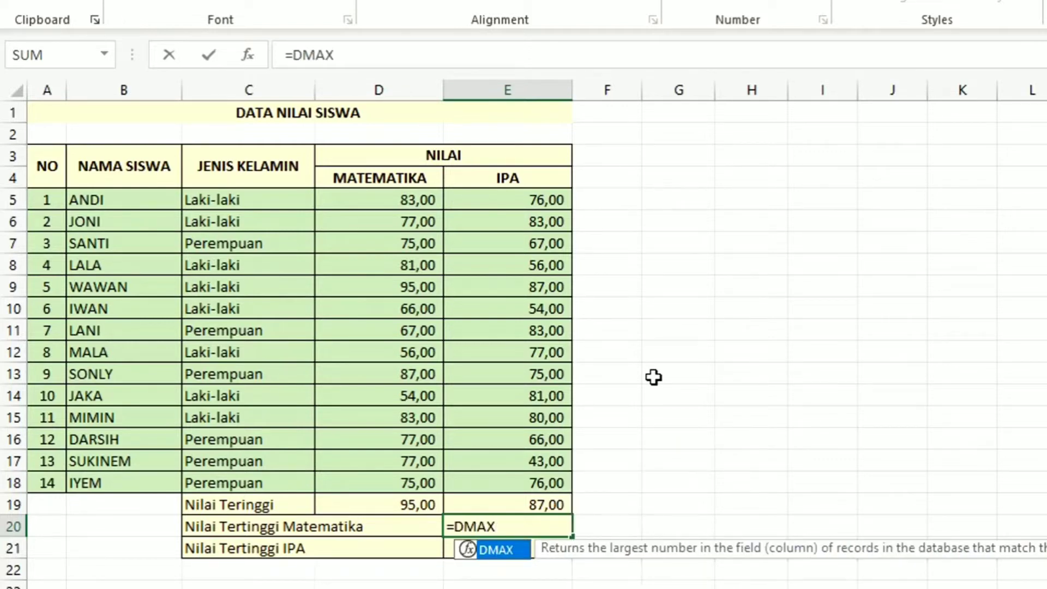
text(()
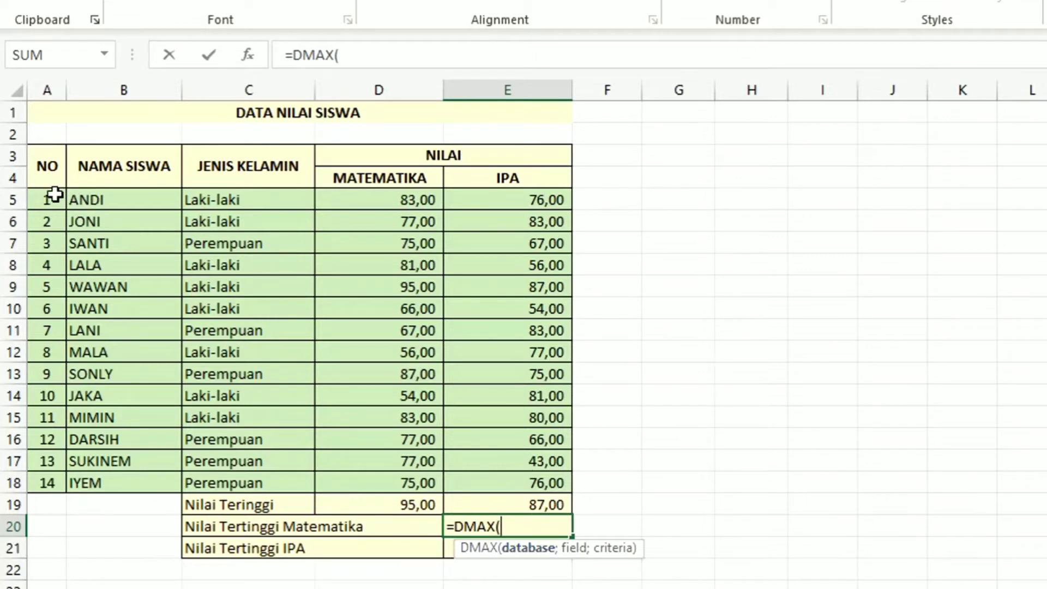
drag(58, 192, 554, 473)
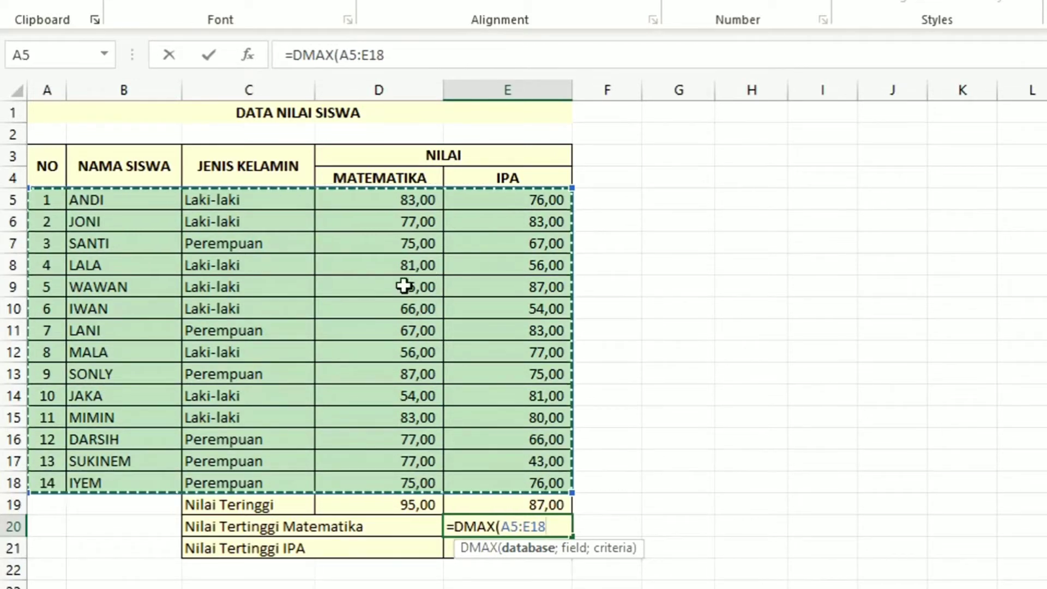
Complete the E20 DMAX formula with field 4 and criteria range D5:D18
text(;)
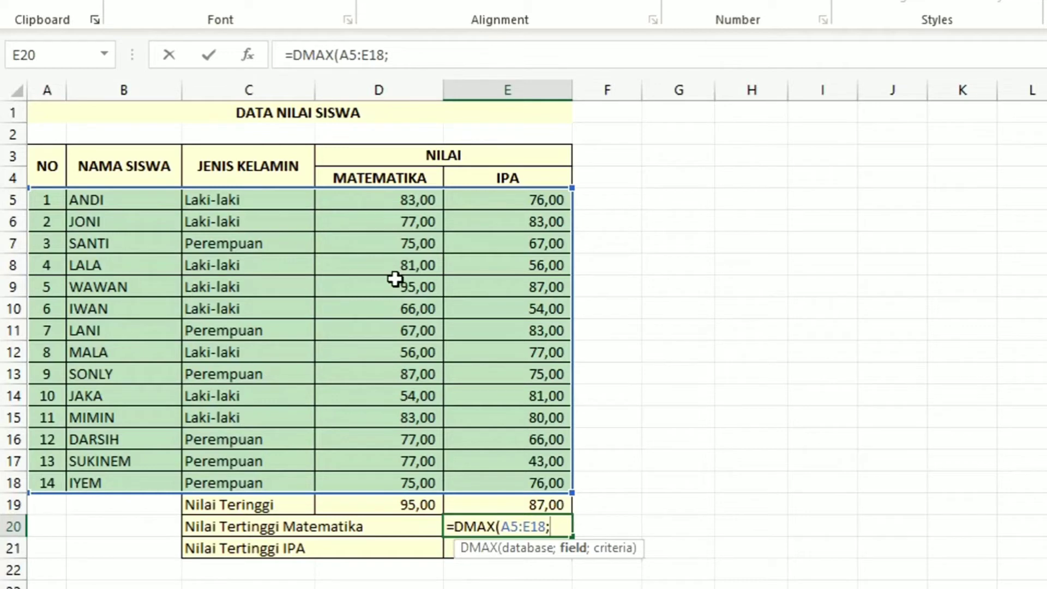
text(4;)
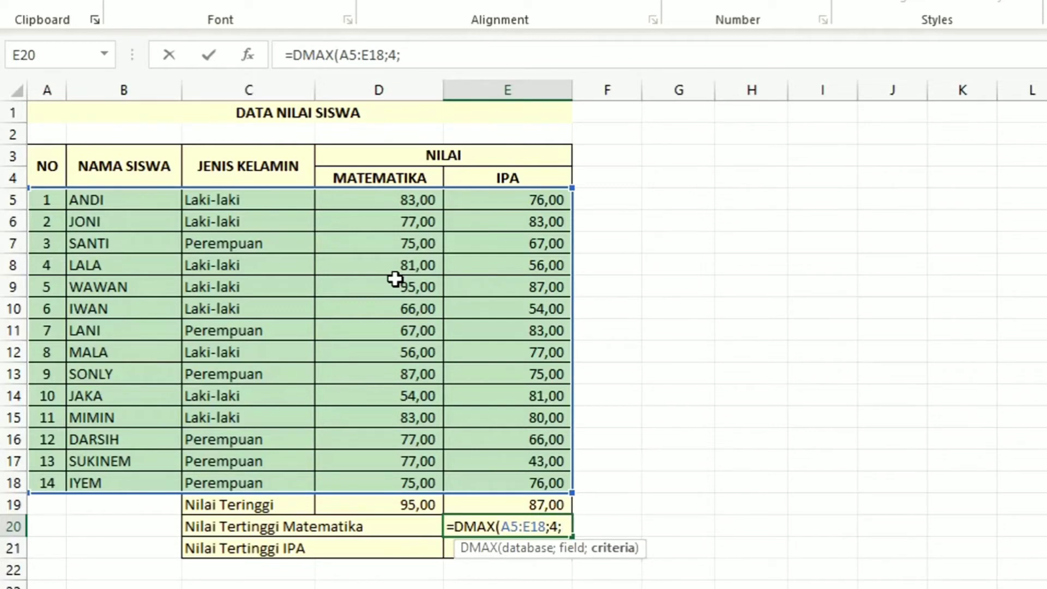
click(408, 200)
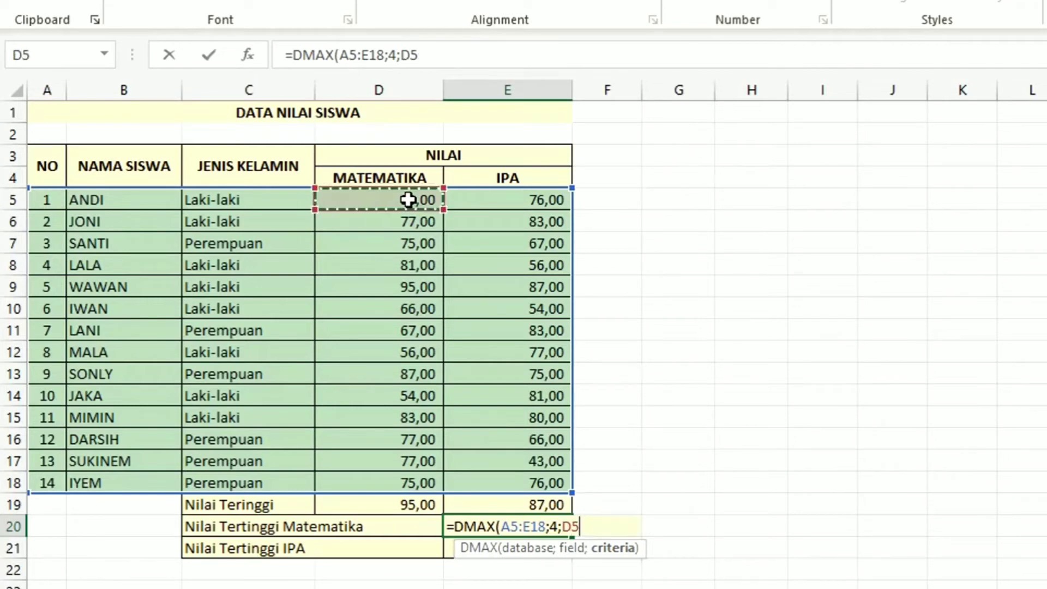
drag(408, 200, 388, 476)
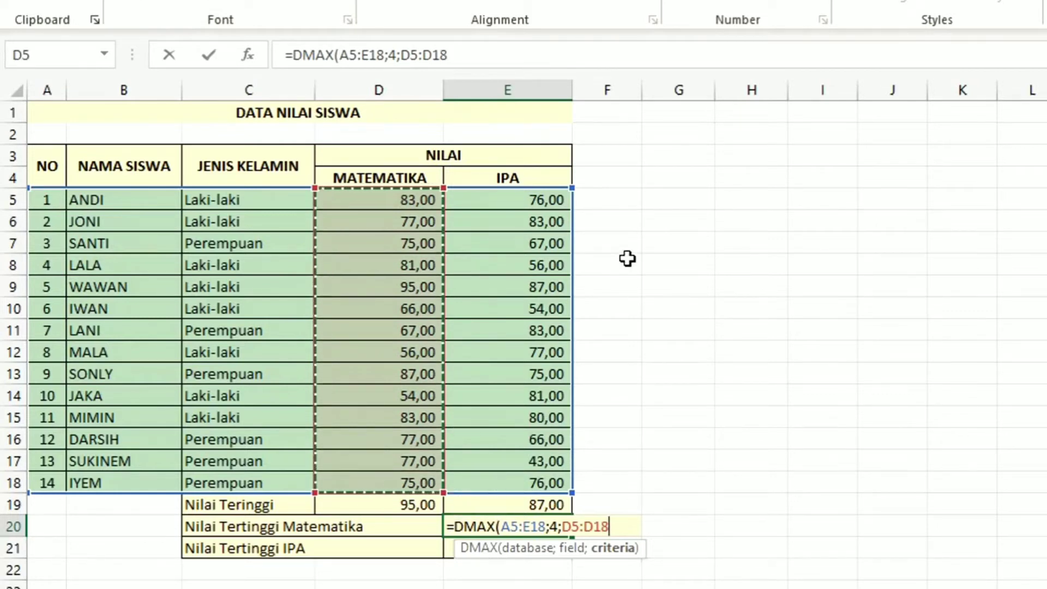
text())
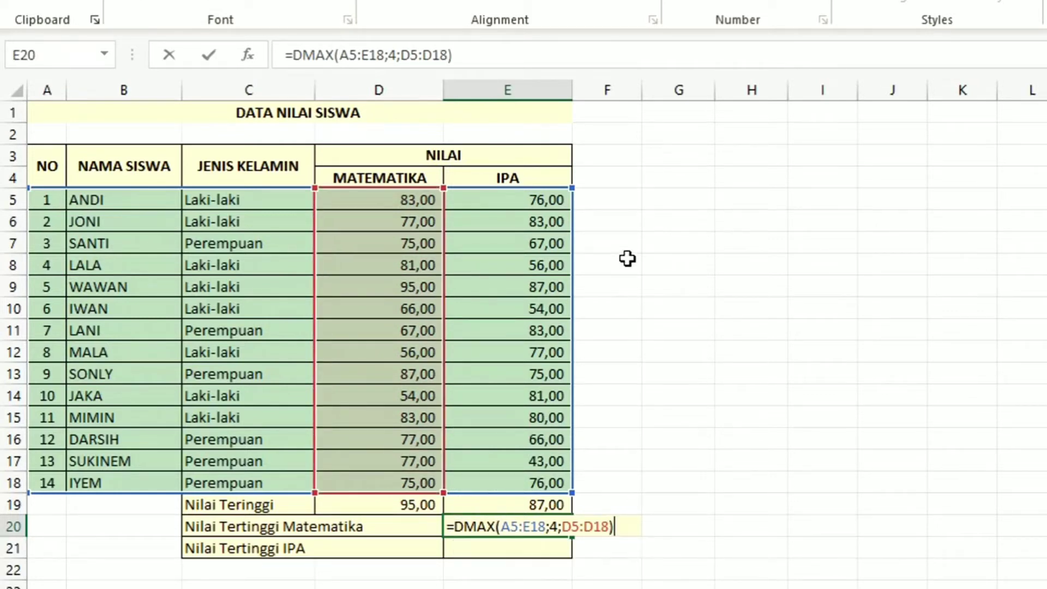
key(Return)
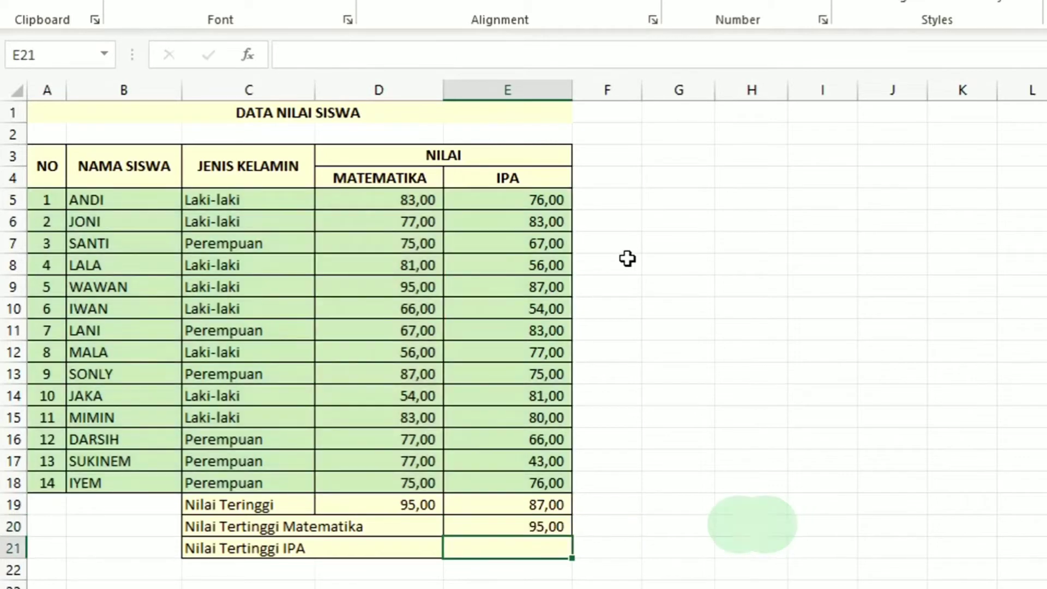
Compare the DMAX formula and result in E20 with the MAX formulas and results in D19 and E19
click(422, 509)
click(496, 519)
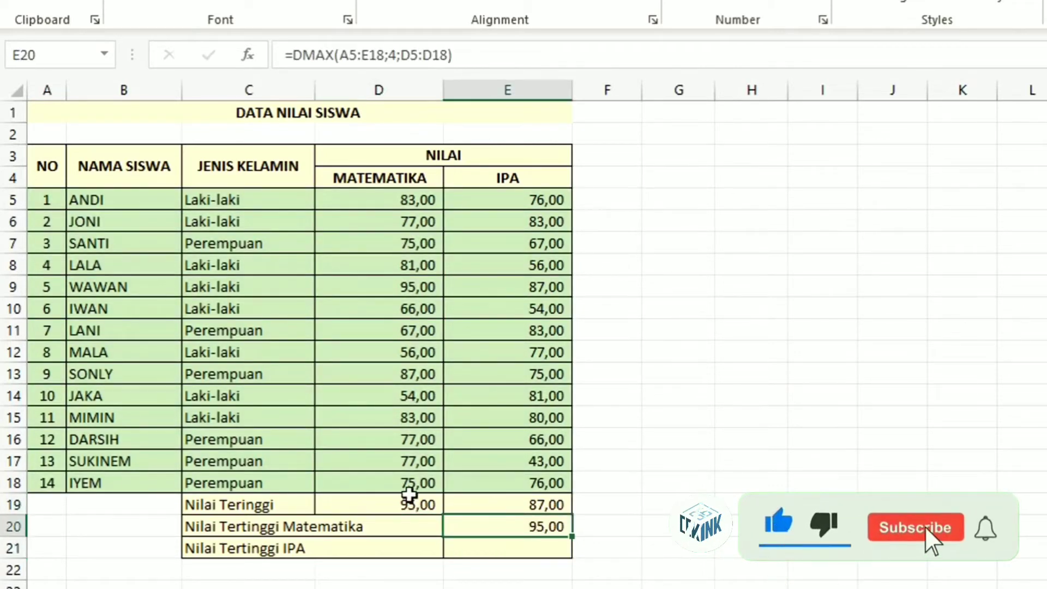
click(409, 496)
click(518, 524)
click(423, 508)
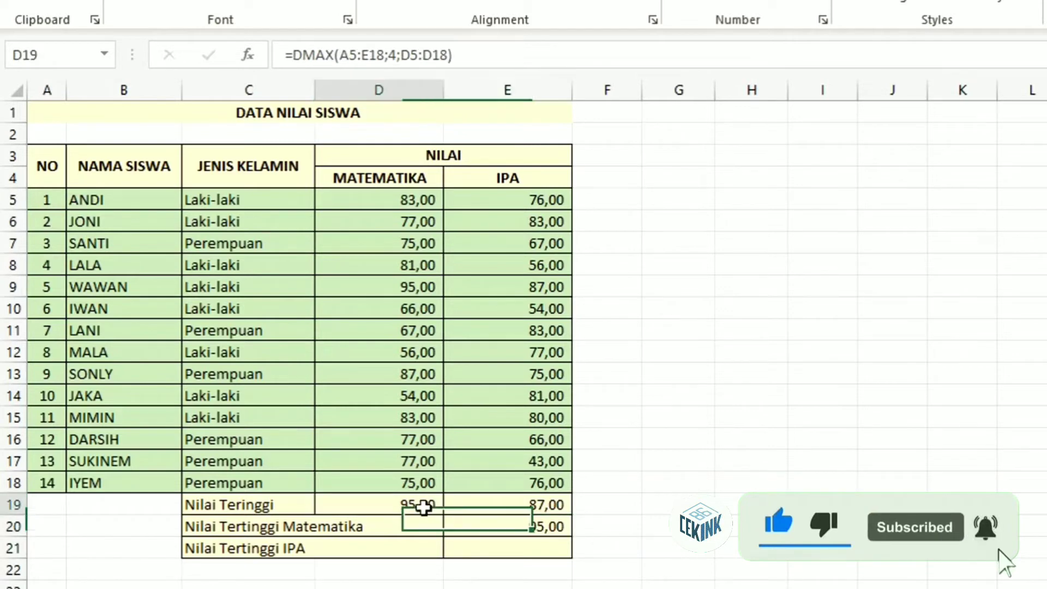
click(510, 527)
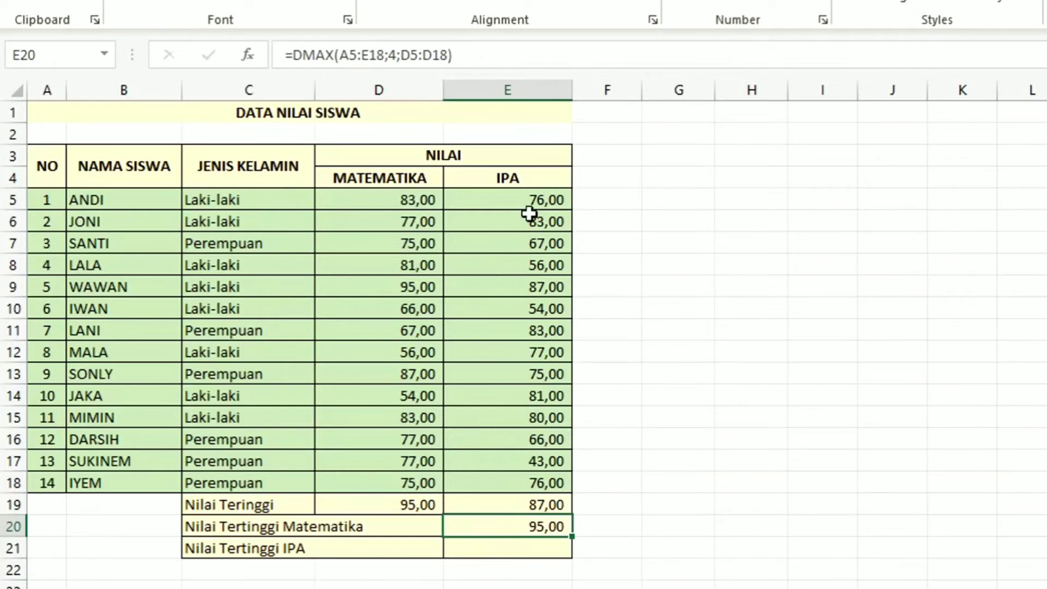
click(417, 501)
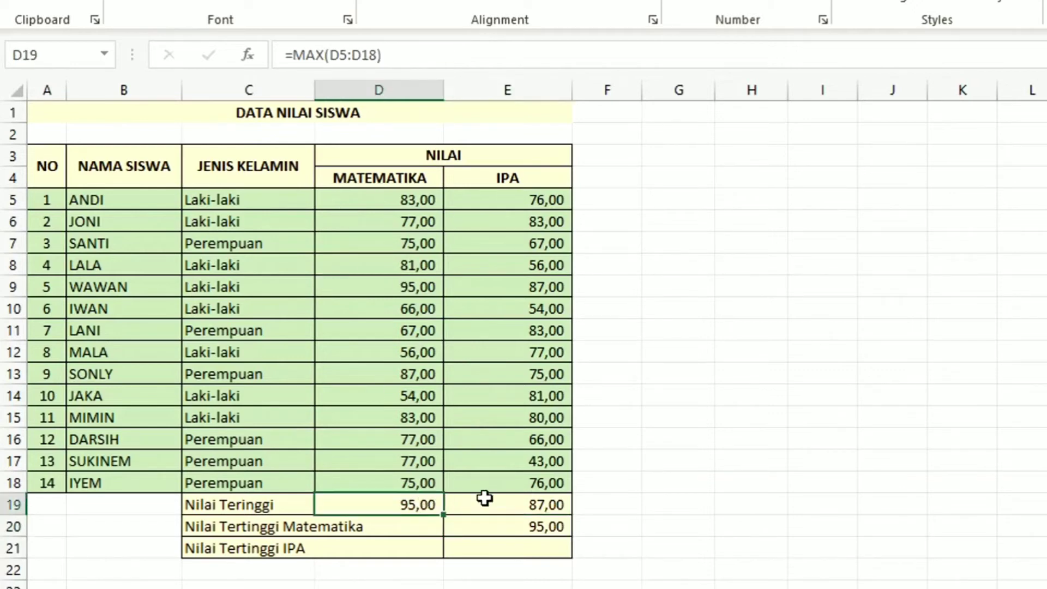
click(491, 501)
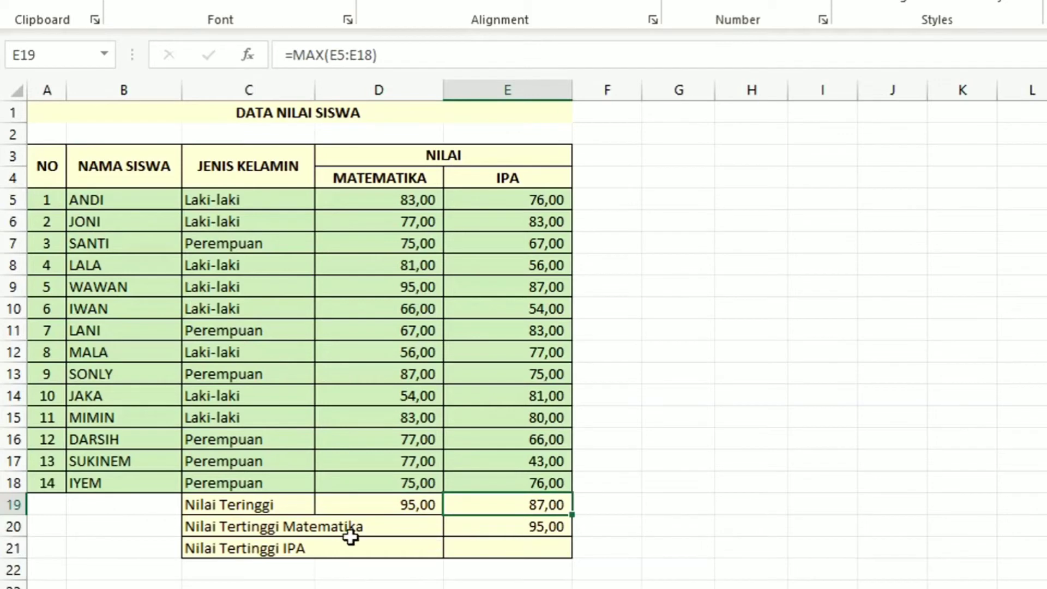
Copy the DMAX formula text from E20 into E21, the Nilai Tertinggi IPA cell, keeping its references unchanged
click(536, 527)
drag(484, 52, 261, 49)
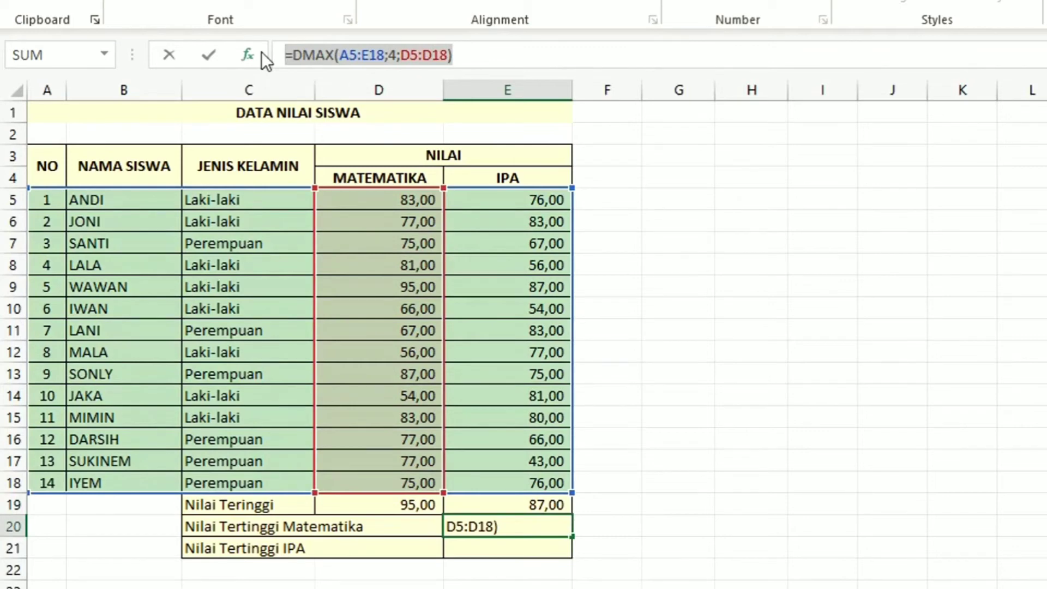
key(Return)
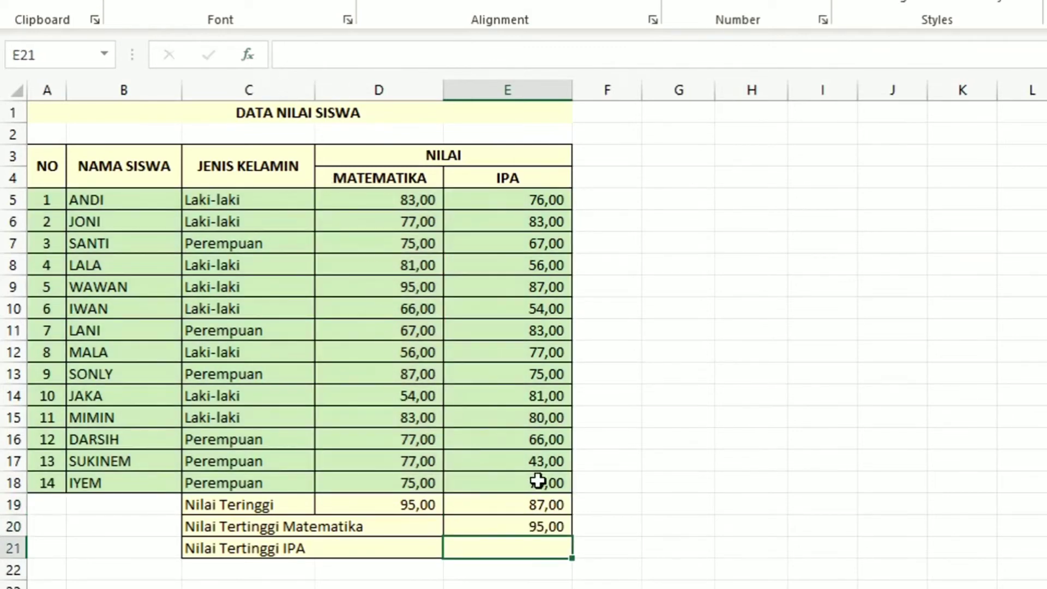
double_click(496, 545)
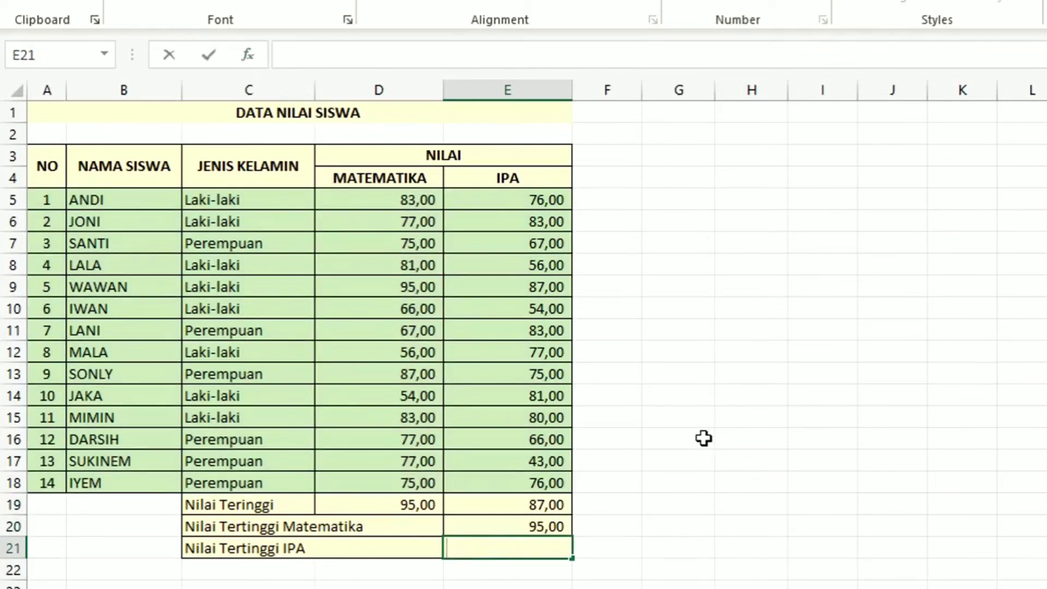
key(ctrl+v)
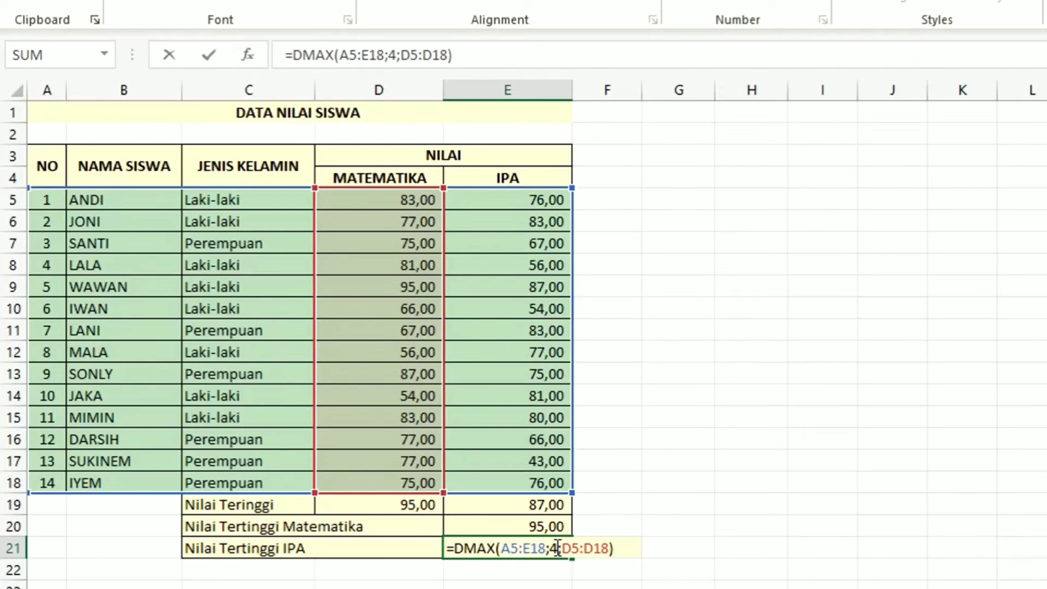
Change the E21 DMAX formula's field to 5 and its criteria range to E5:E18
double_click(557, 548)
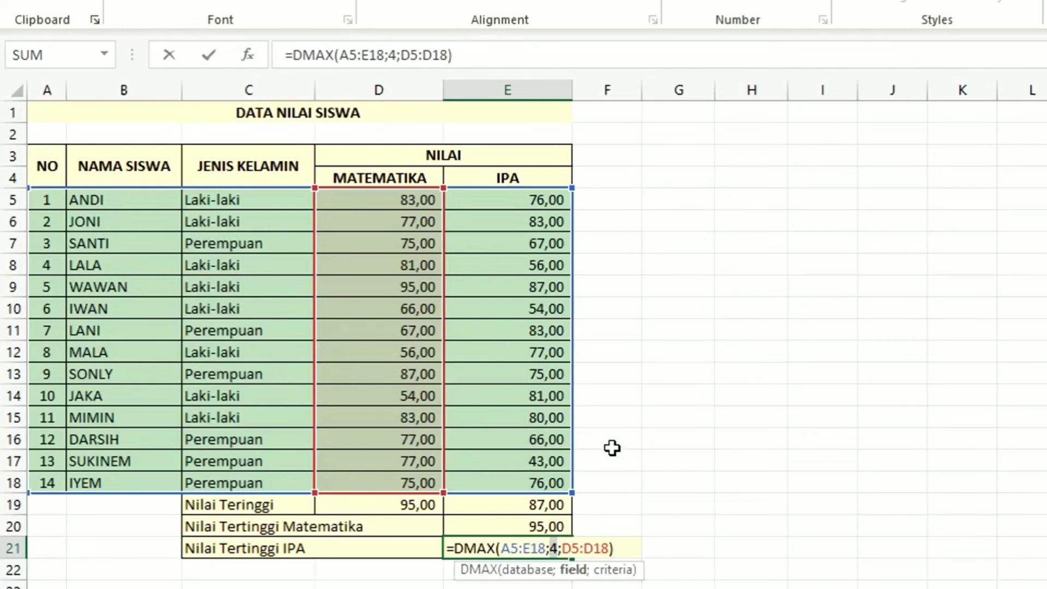
text(5)
drag(609, 548, 562, 549)
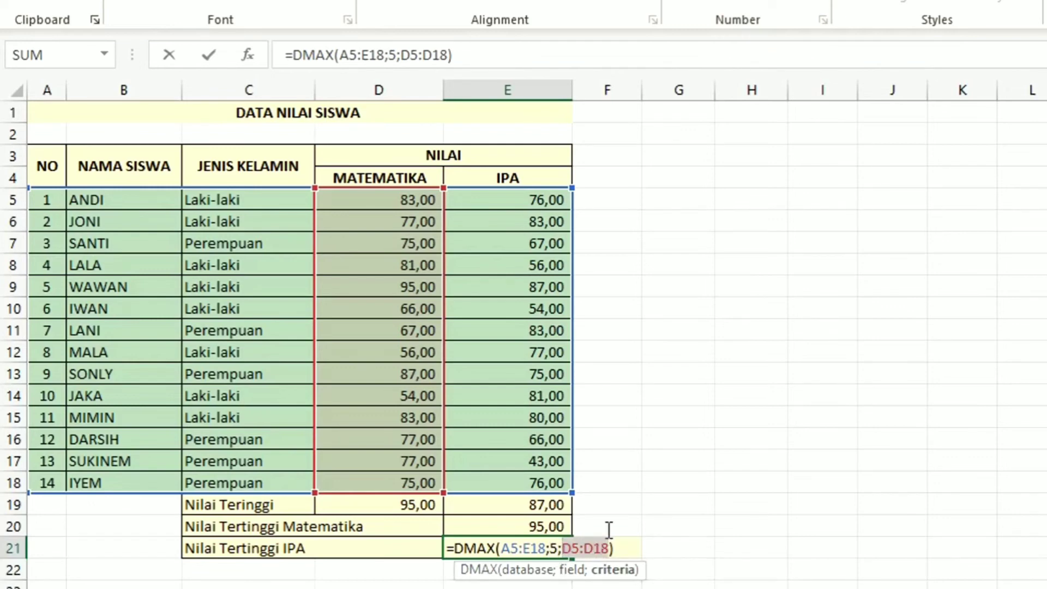
key(BackSpace)
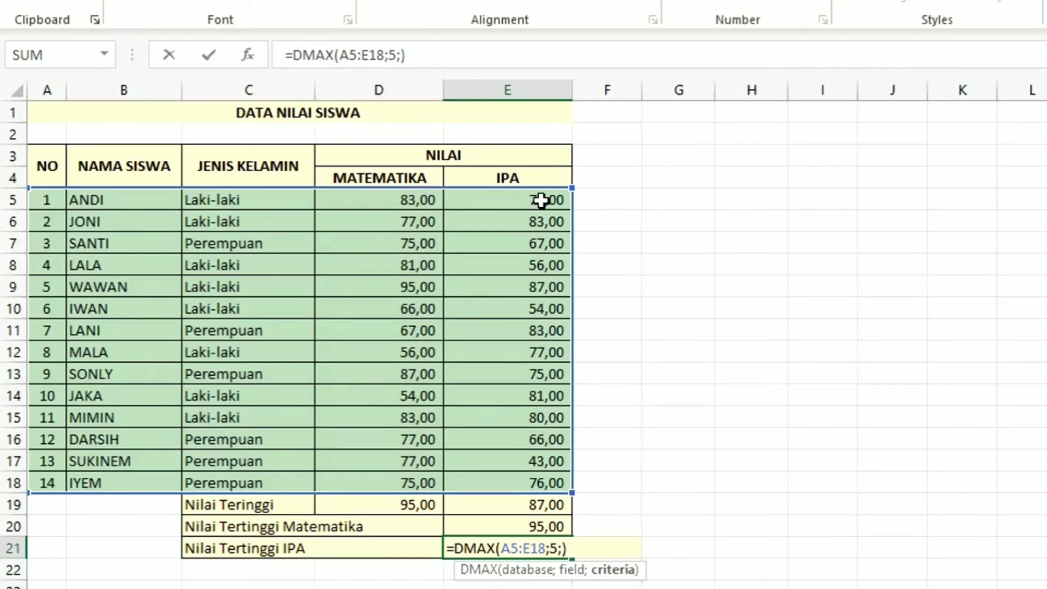
drag(541, 201, 508, 483)
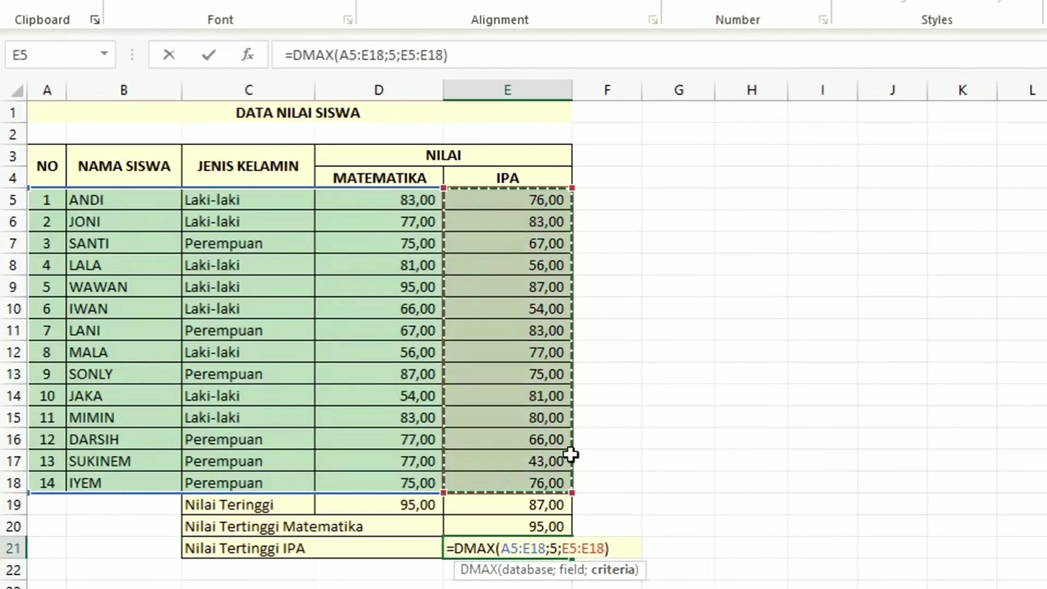
key(Return)
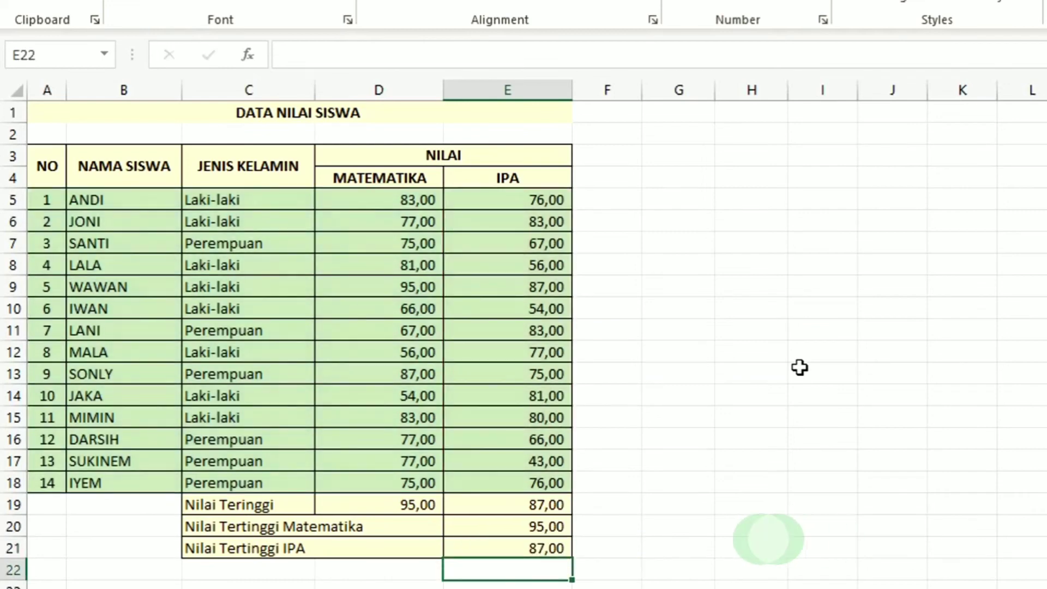
click(529, 525)
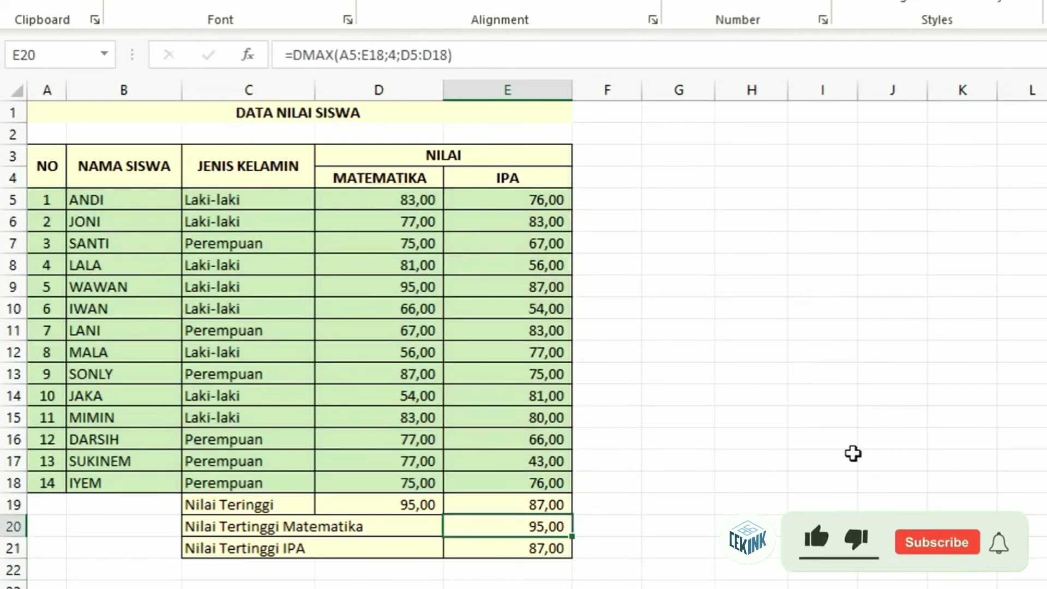